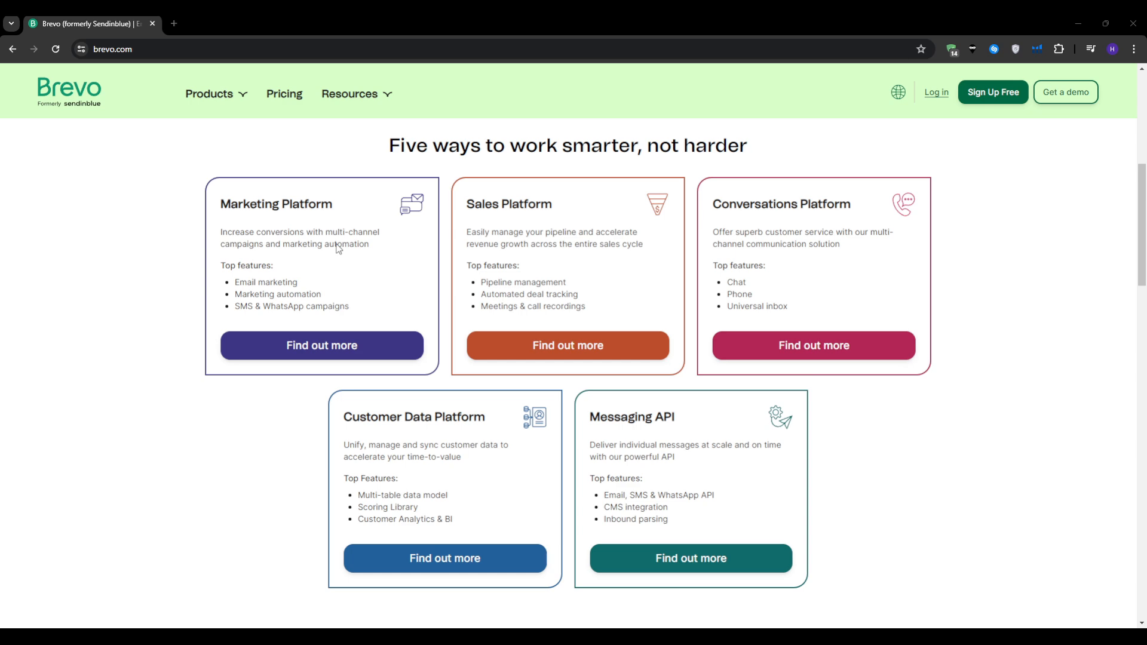
- Sign up for a free Brevo account with the Google account, postponing the profile questions
scroll(339, 249, up, 7)
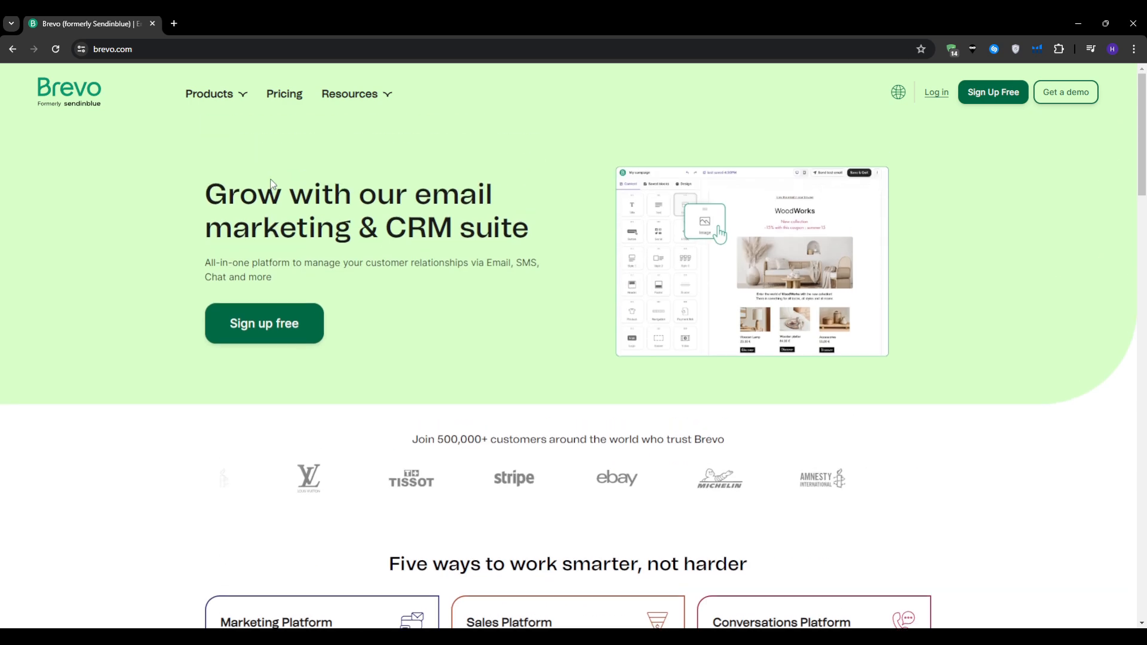
drag(250, 297, 251, 318)
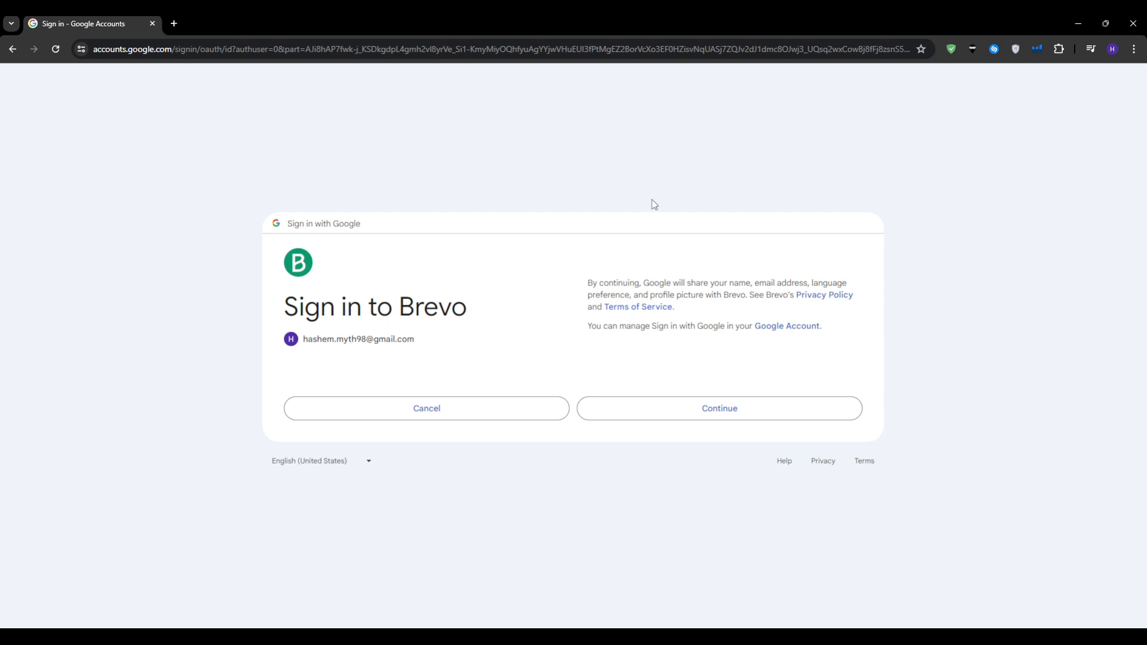
click(730, 410)
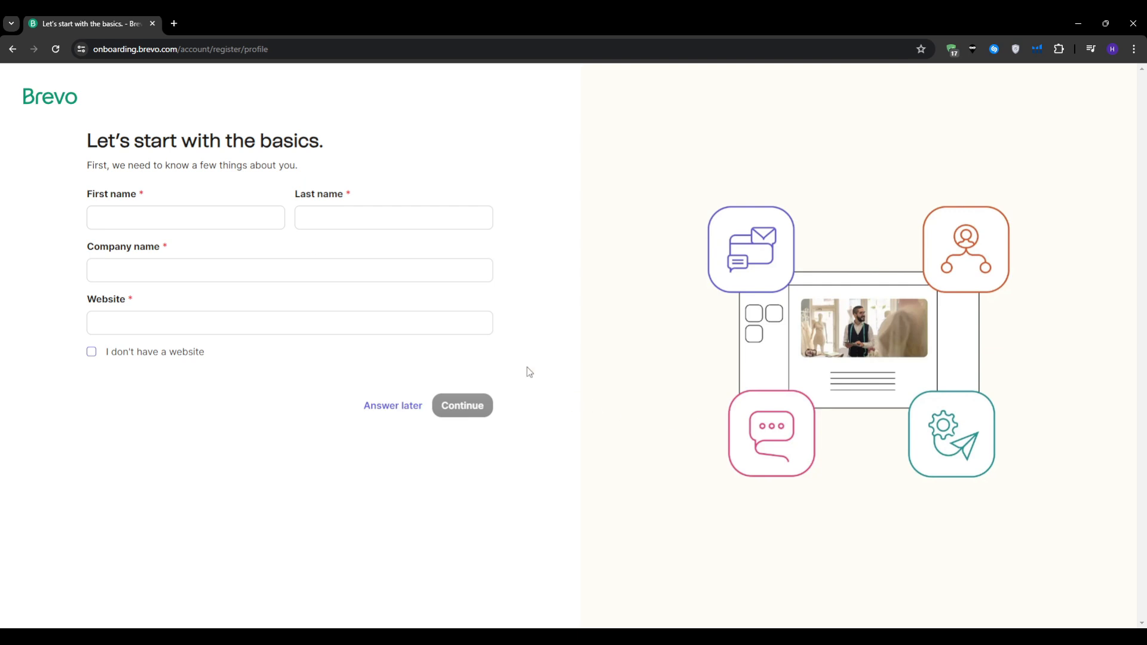
click(374, 408)
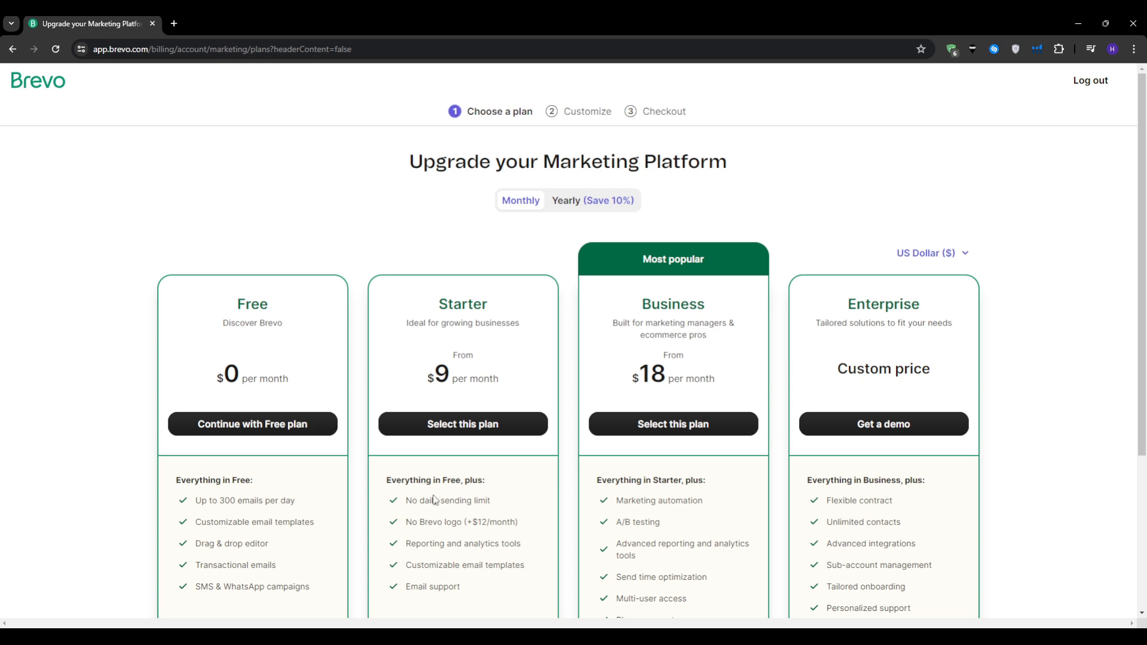
- Review the Marketing Platform plans and continue with the Free plan
scroll(508, 478, down, 1)
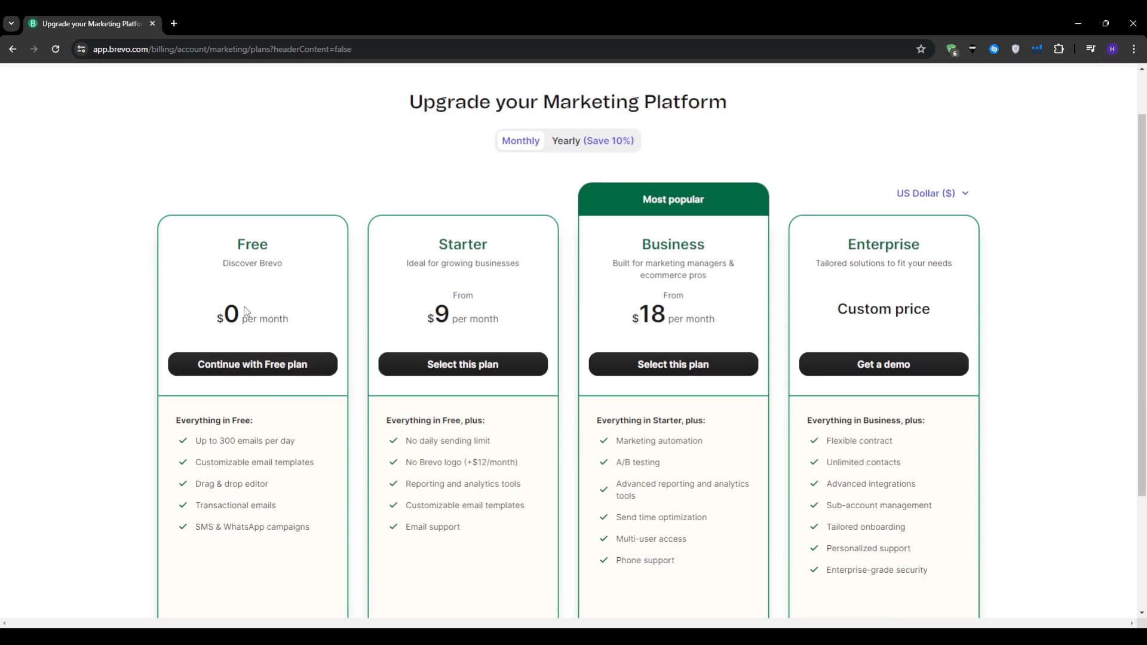
triple_click(222, 442)
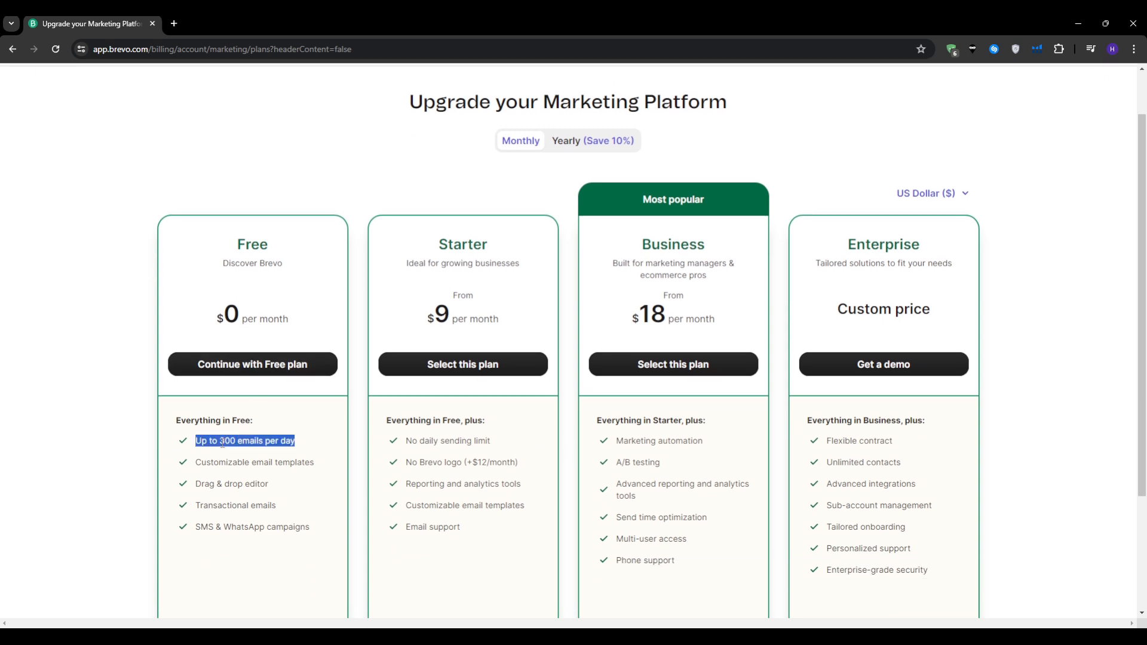
click(263, 366)
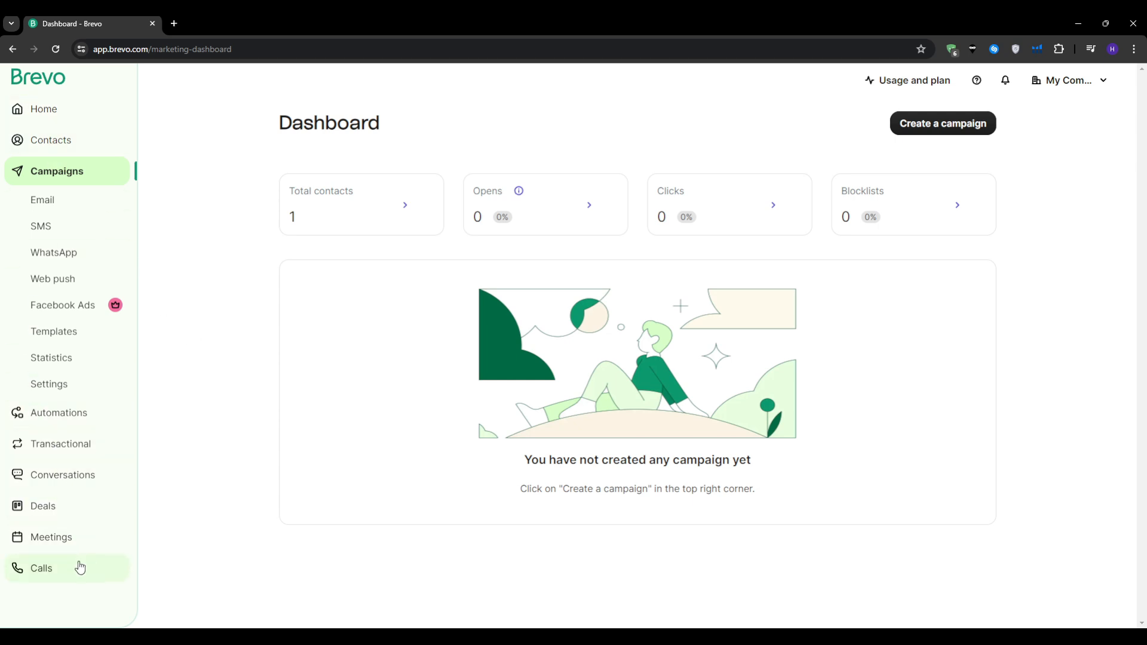
- Look over the Automations section and the Home page's featured, contacts and campaigns areas
click(64, 419)
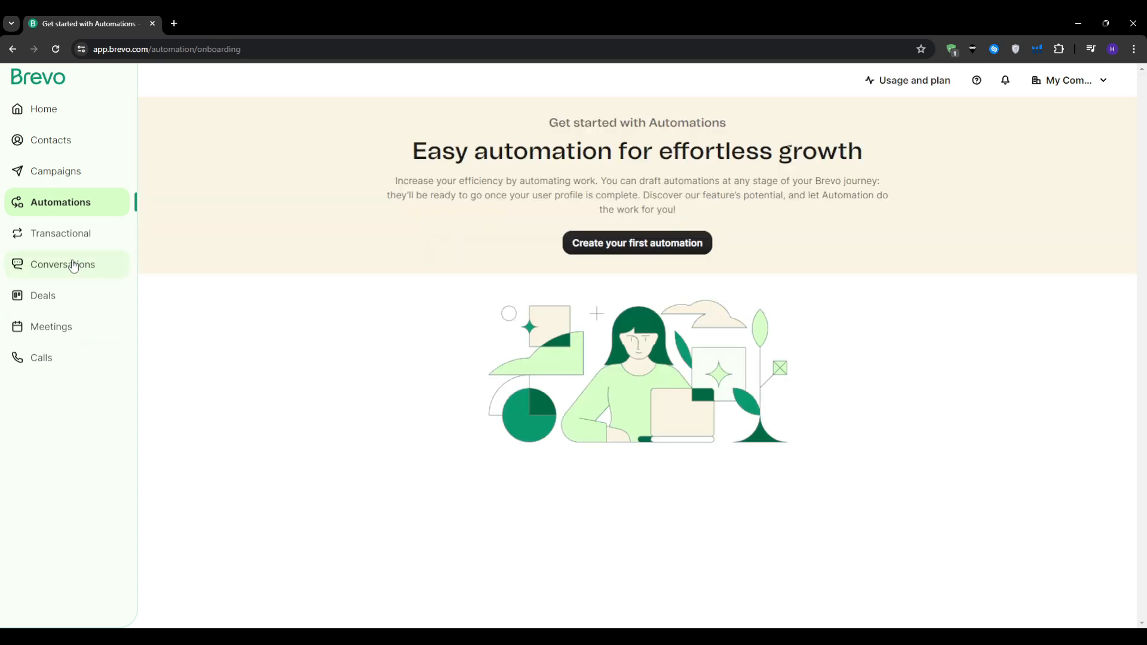
click(80, 120)
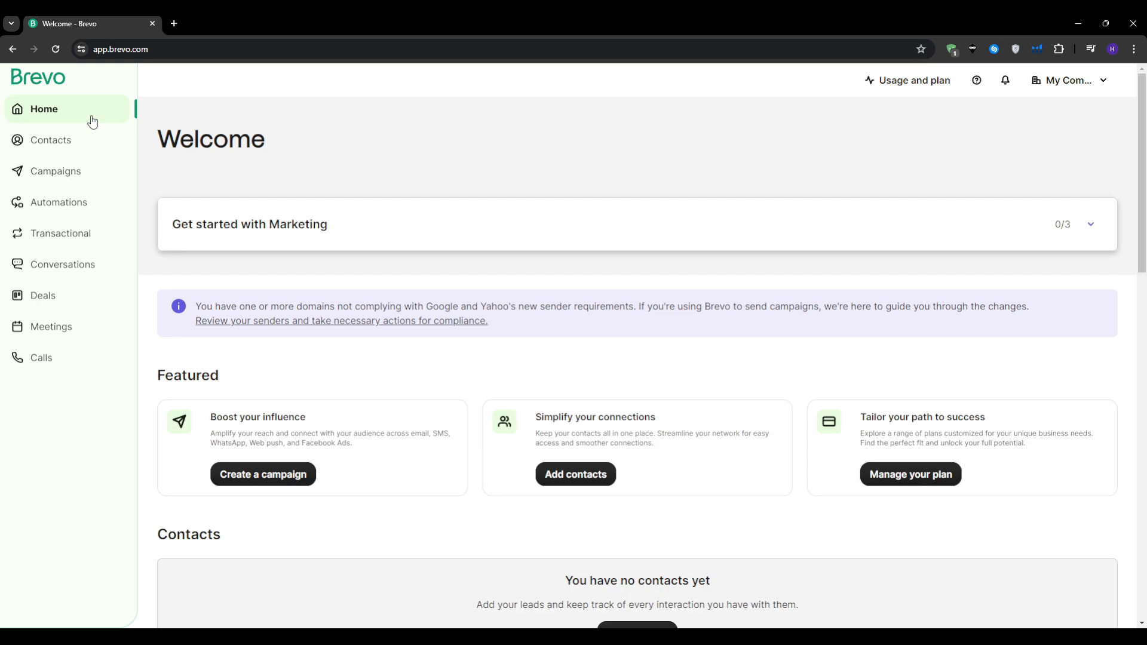
scroll(257, 246, down, 3)
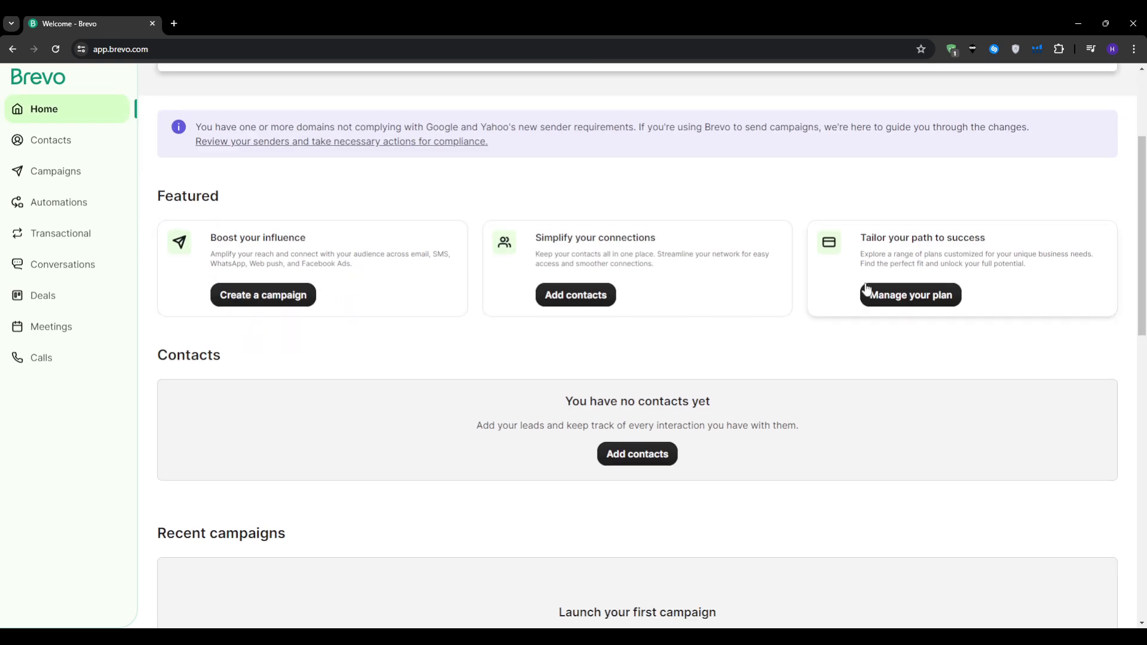
- Begin creating the first automation from the Automations section
click(94, 217)
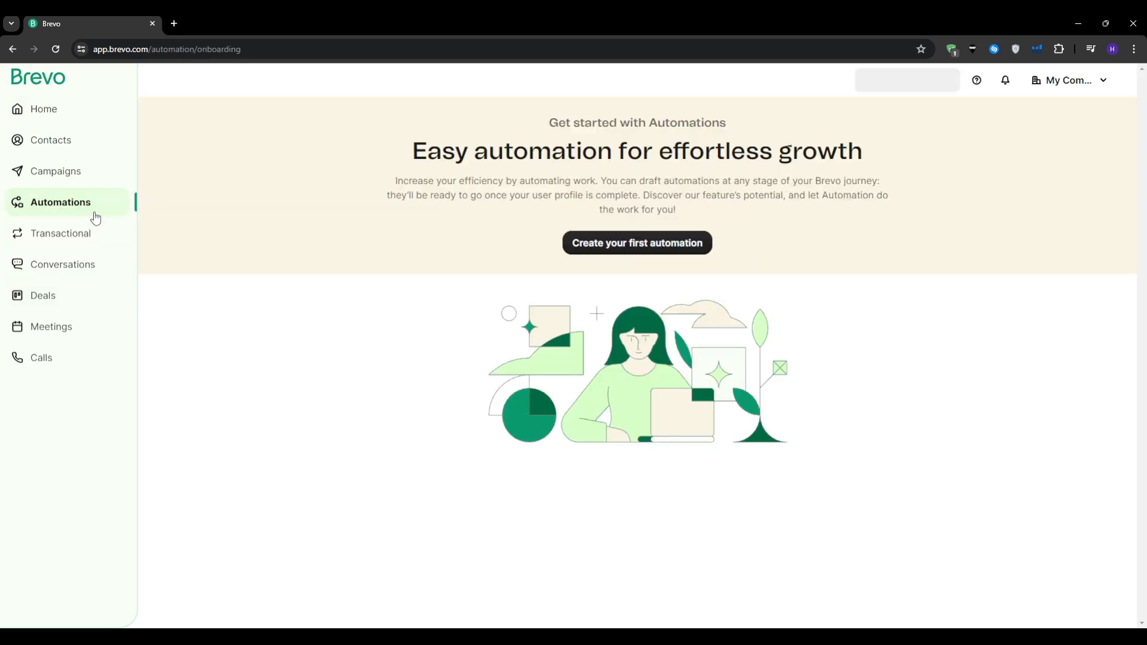
click(671, 246)
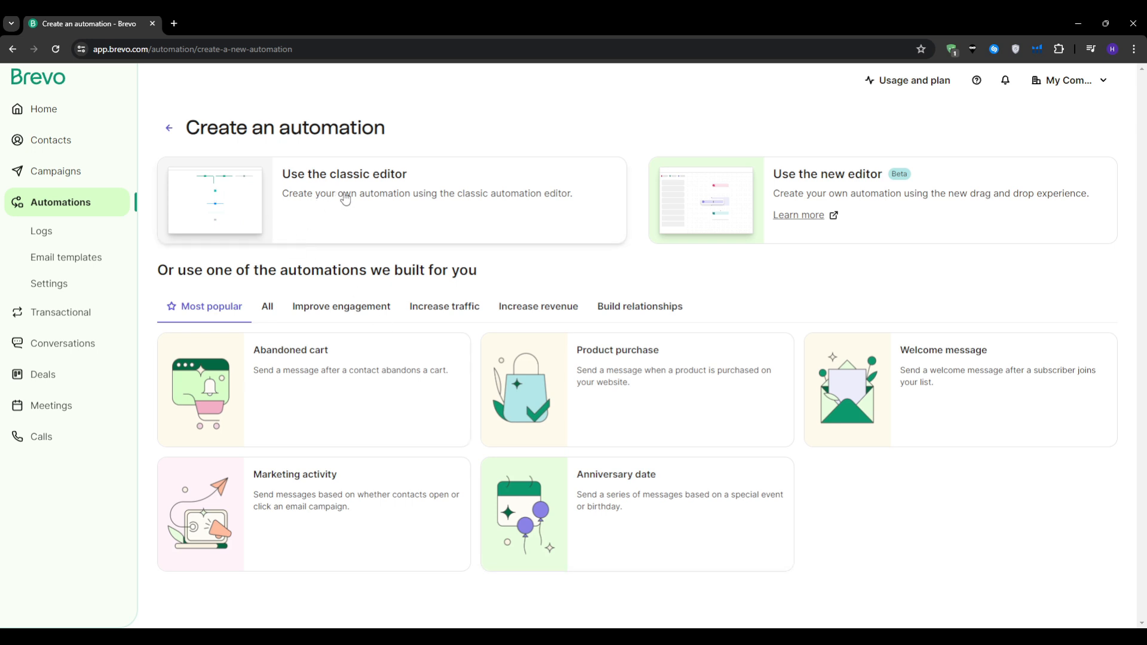
click(402, 216)
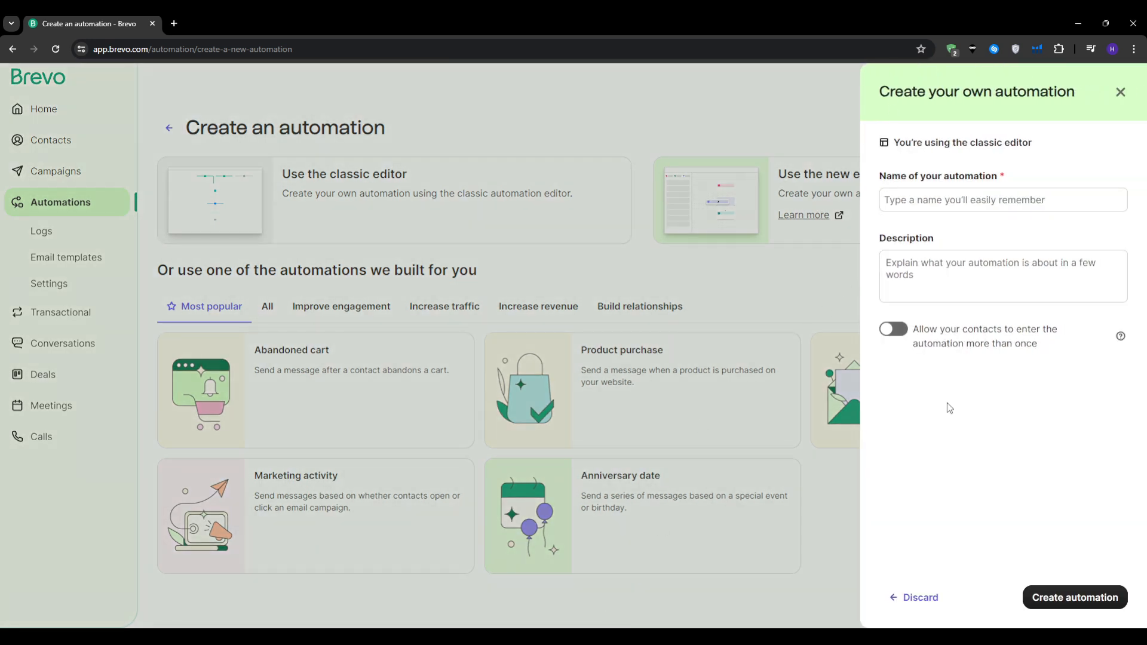
click(961, 211)
text(first automation)
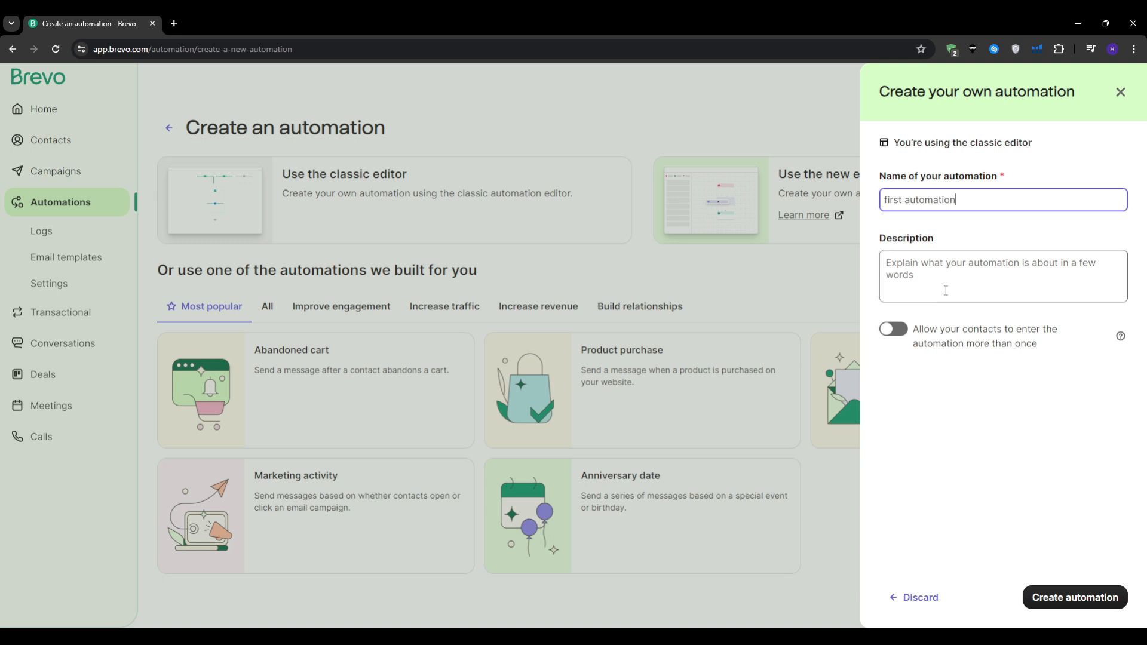
click(895, 329)
click(895, 330)
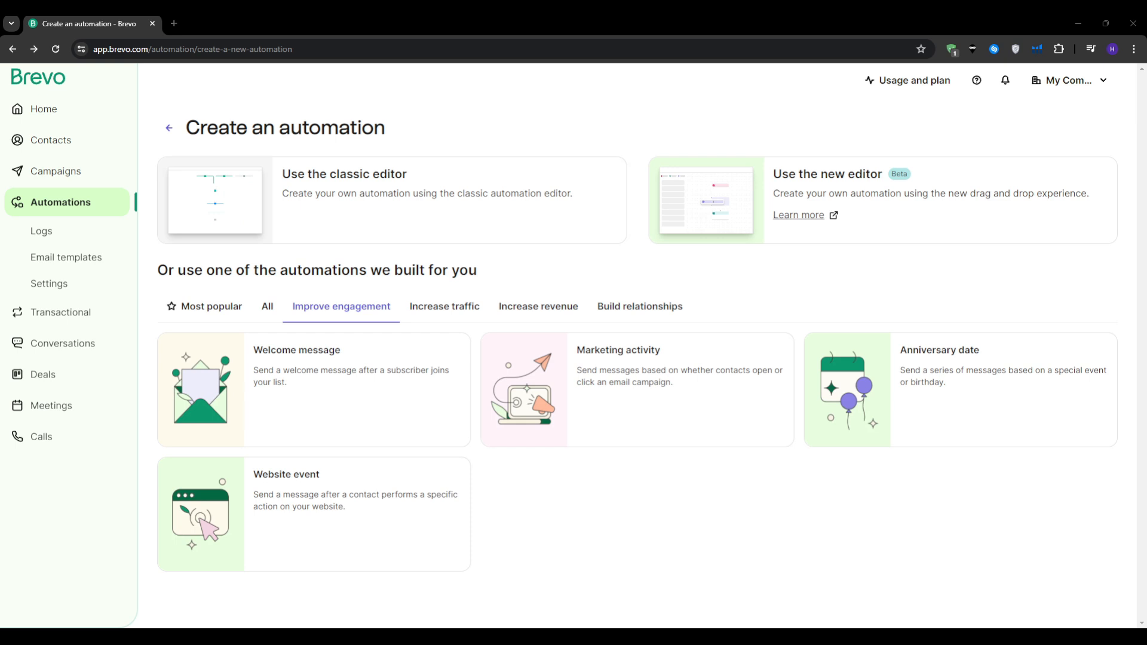
- View the Build relationships automation templates, and create a custom automation named "first automation" with the classic editor
click(670, 305)
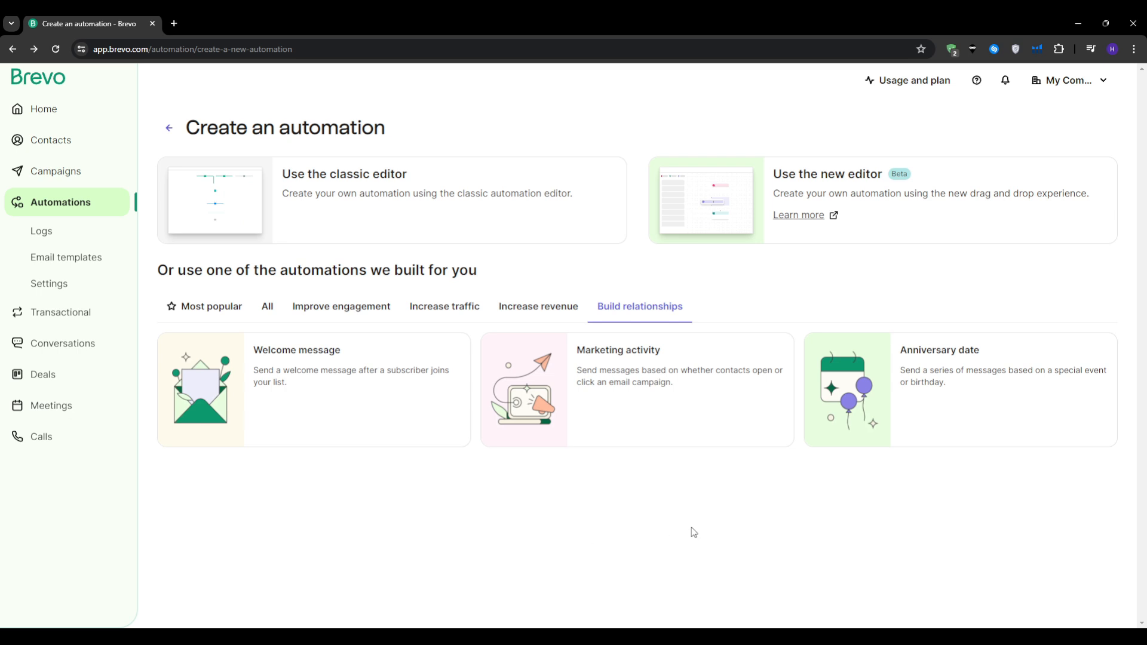
click(308, 196)
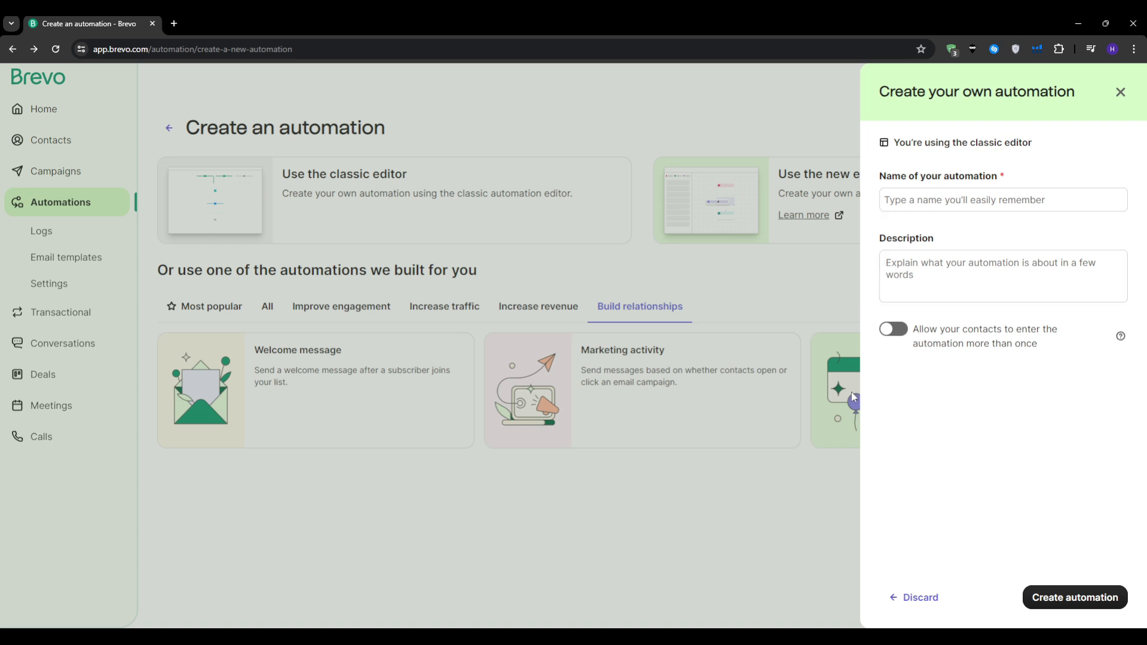
click(1088, 599)
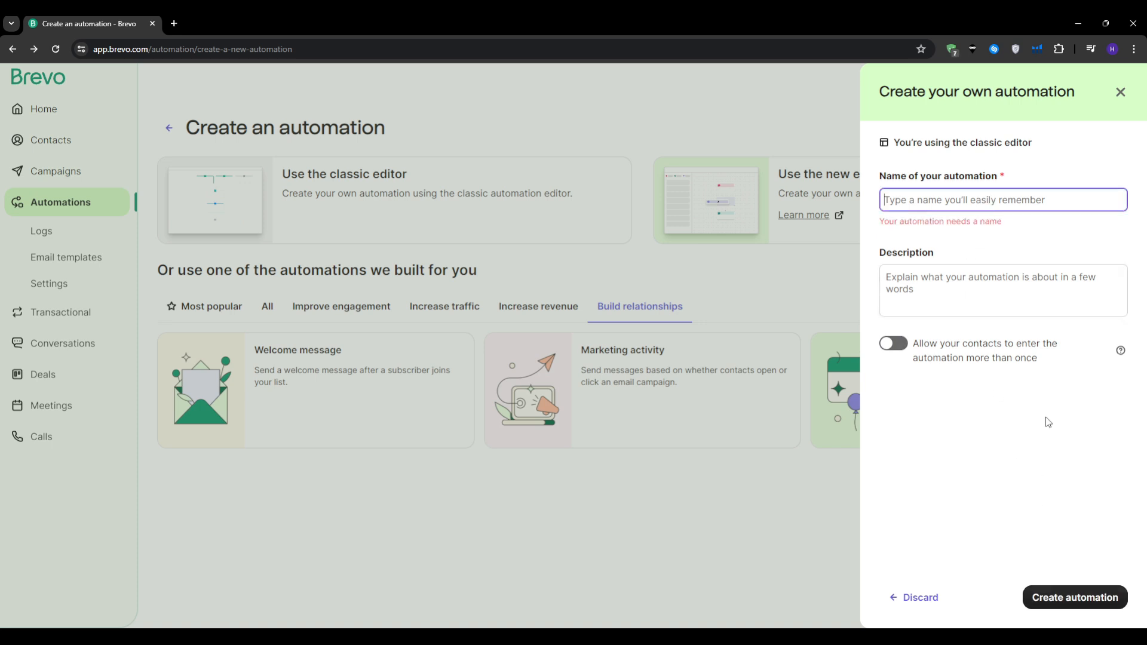
text(first automation)
click(1104, 597)
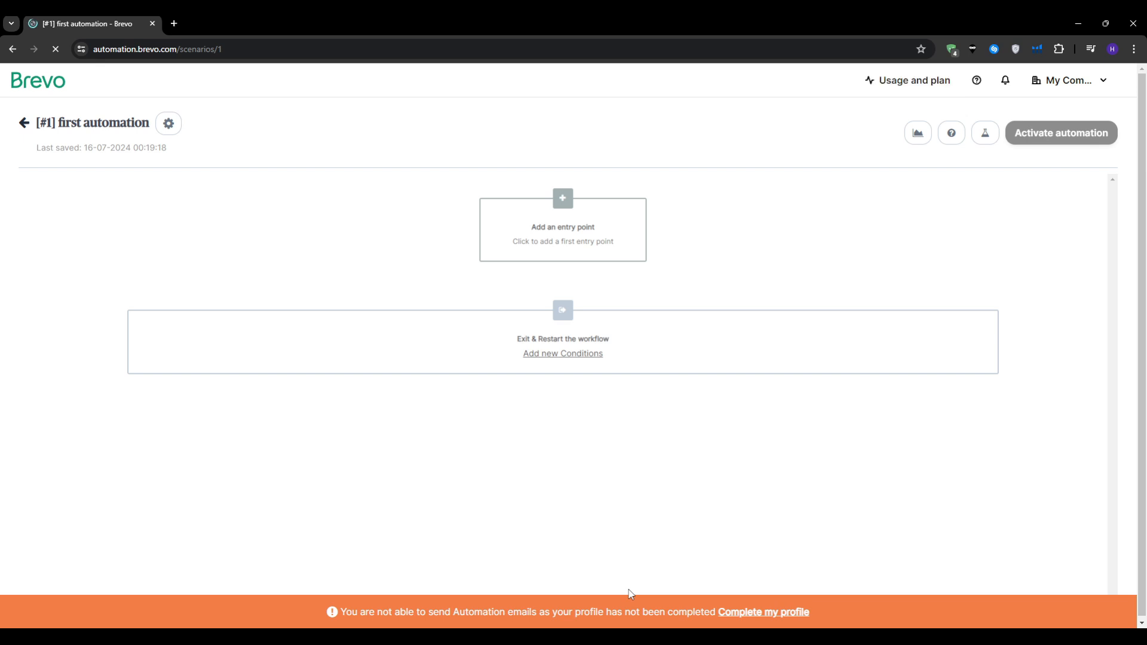
- Examine the workflow's entry point options, including Email Marketing Activity under Email Activity, without adding one
click(564, 230)
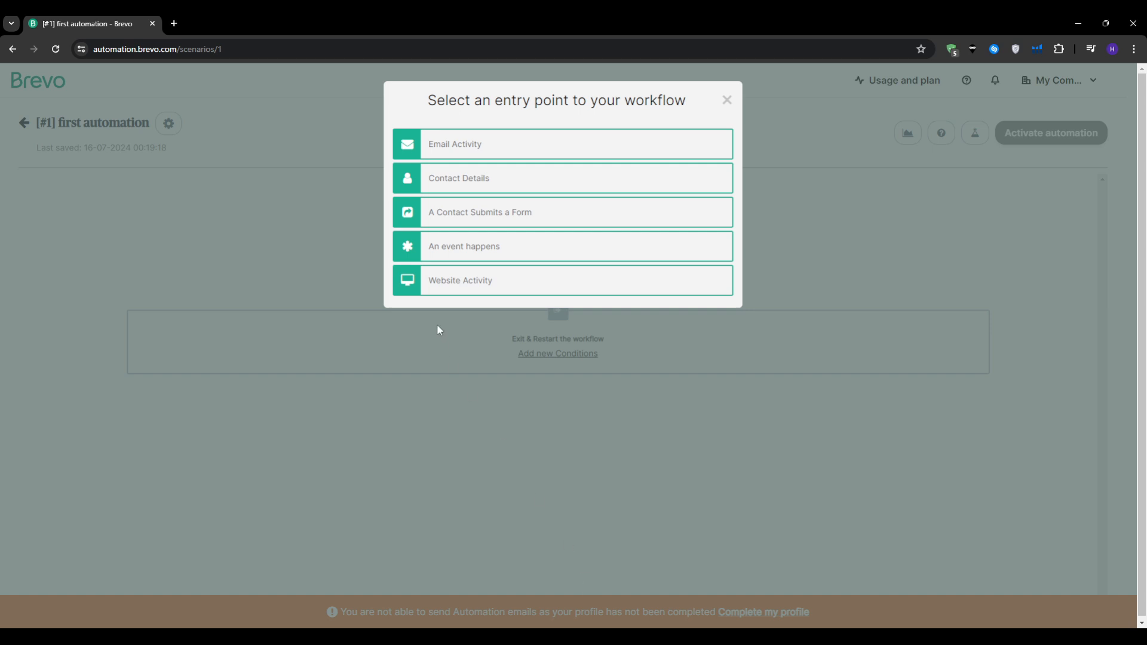
click(727, 100)
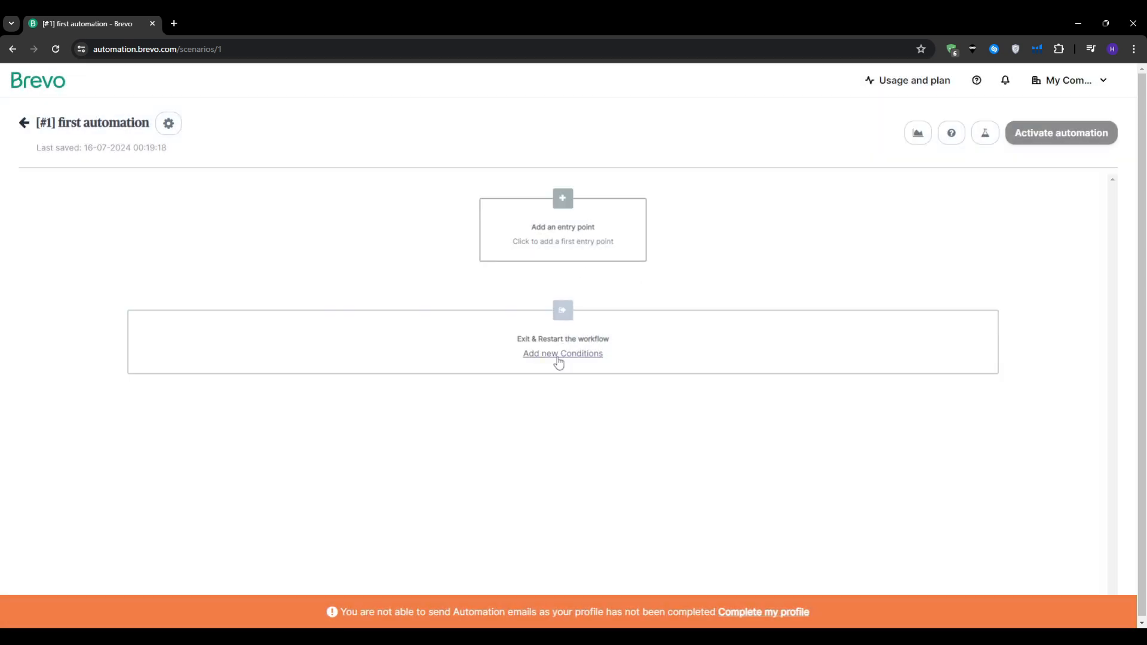
click(567, 205)
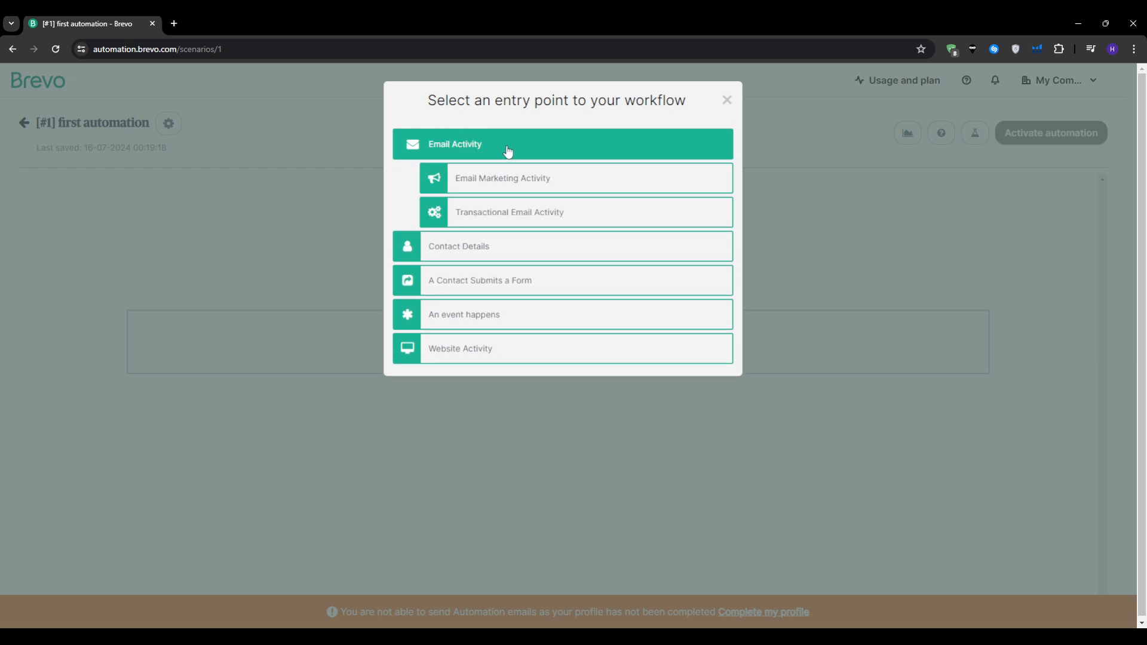
click(515, 177)
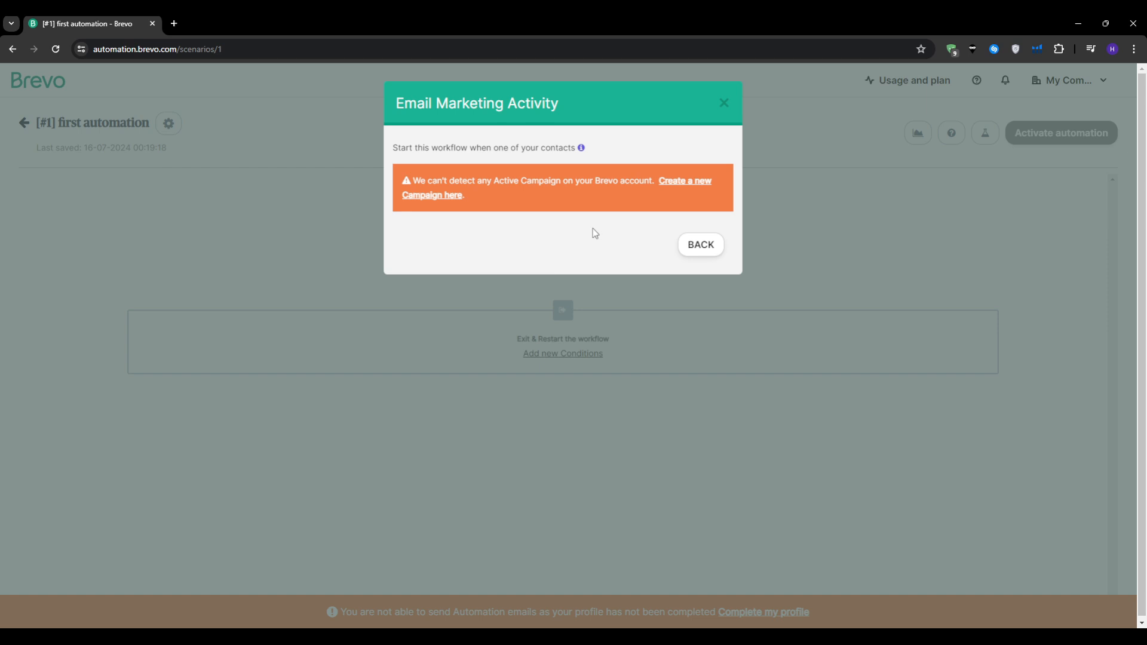
click(694, 247)
click(727, 96)
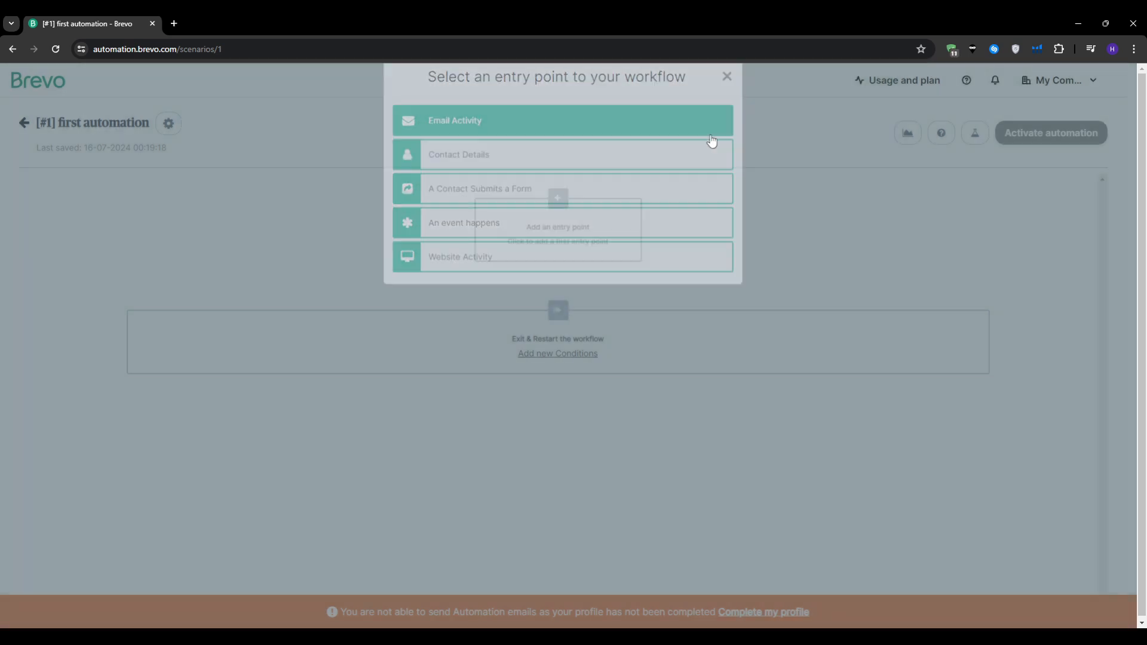
- Examine the workflow's exit condition options, including Email Activity and A Contact Submits a Form, without adding one
click(579, 356)
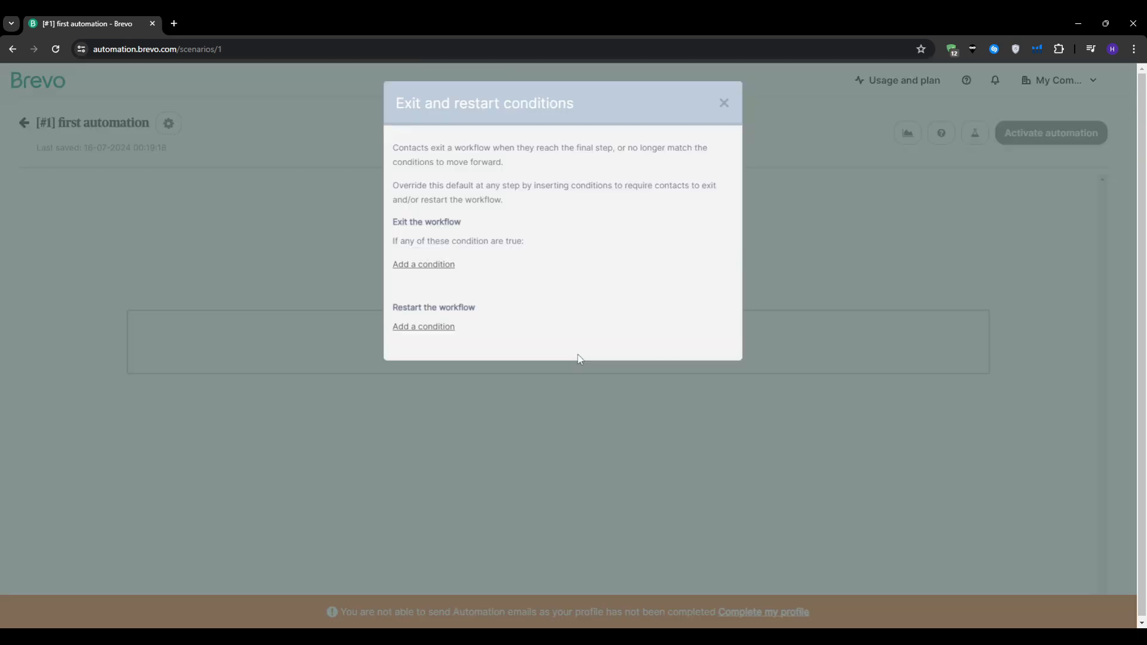
click(414, 264)
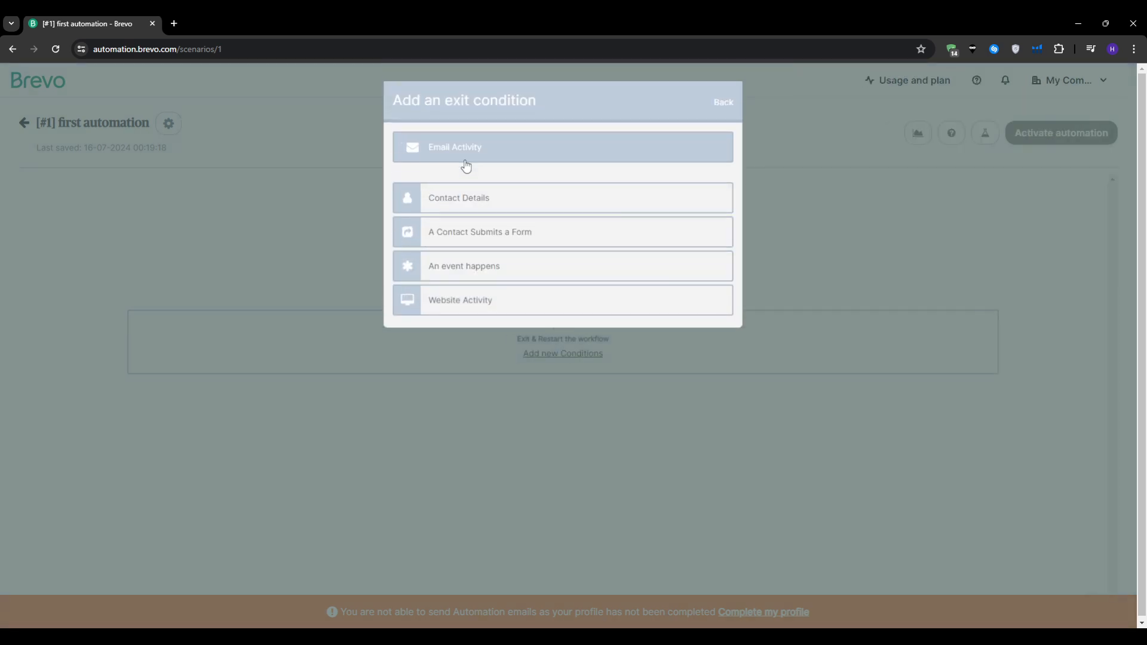
click(466, 159)
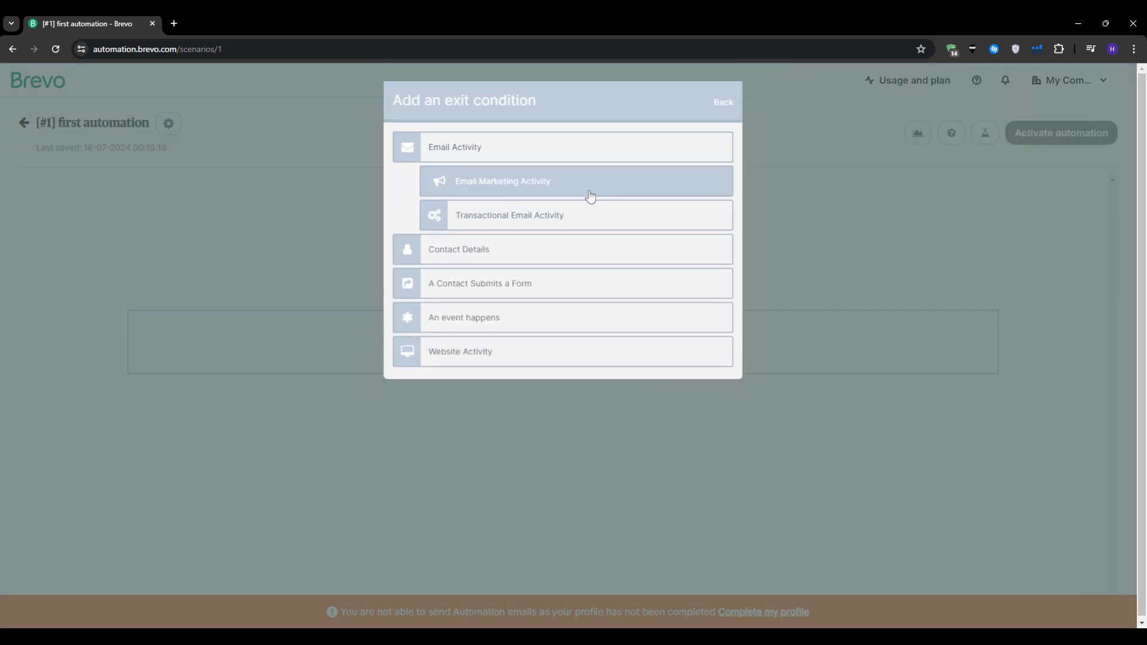
triple_click(454, 102)
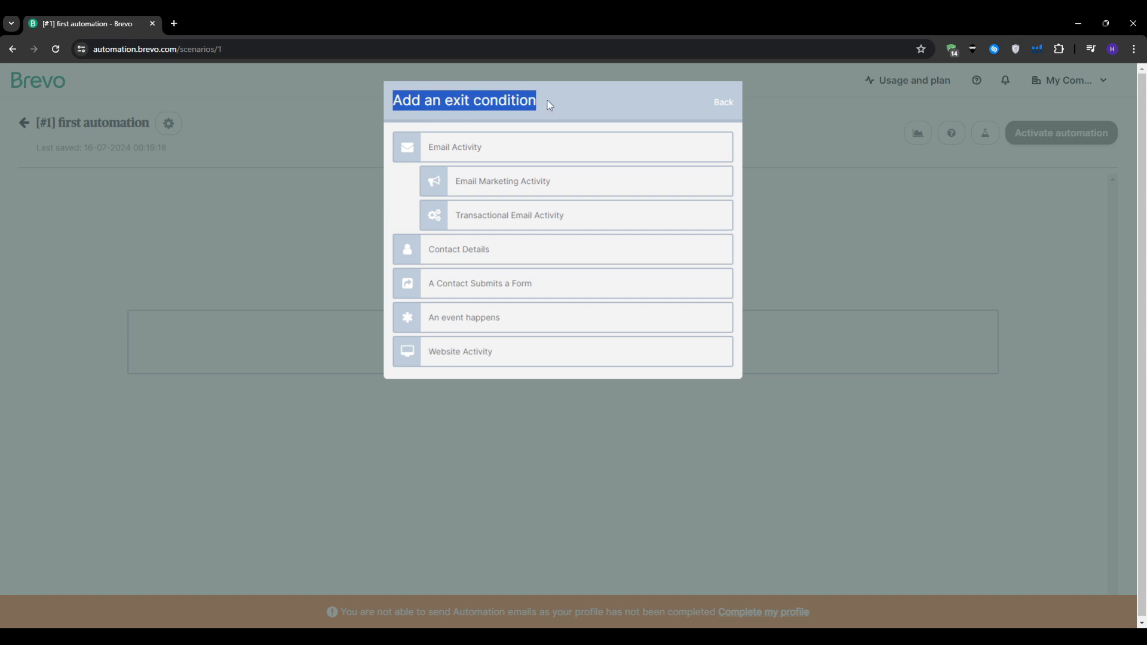
click(576, 292)
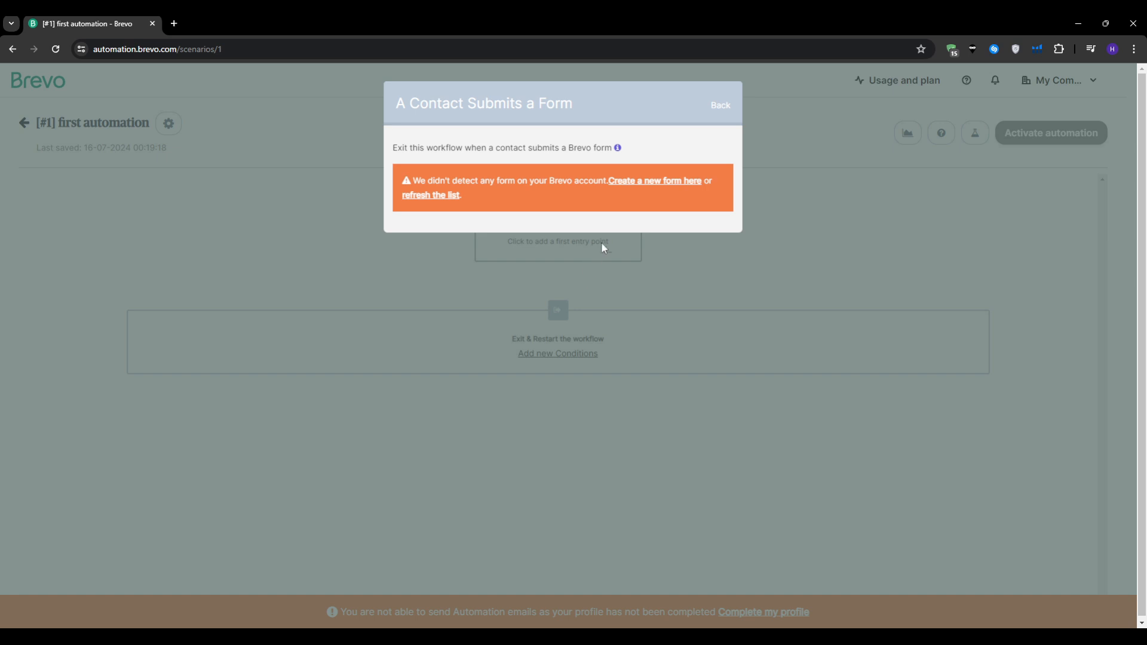
click(714, 106)
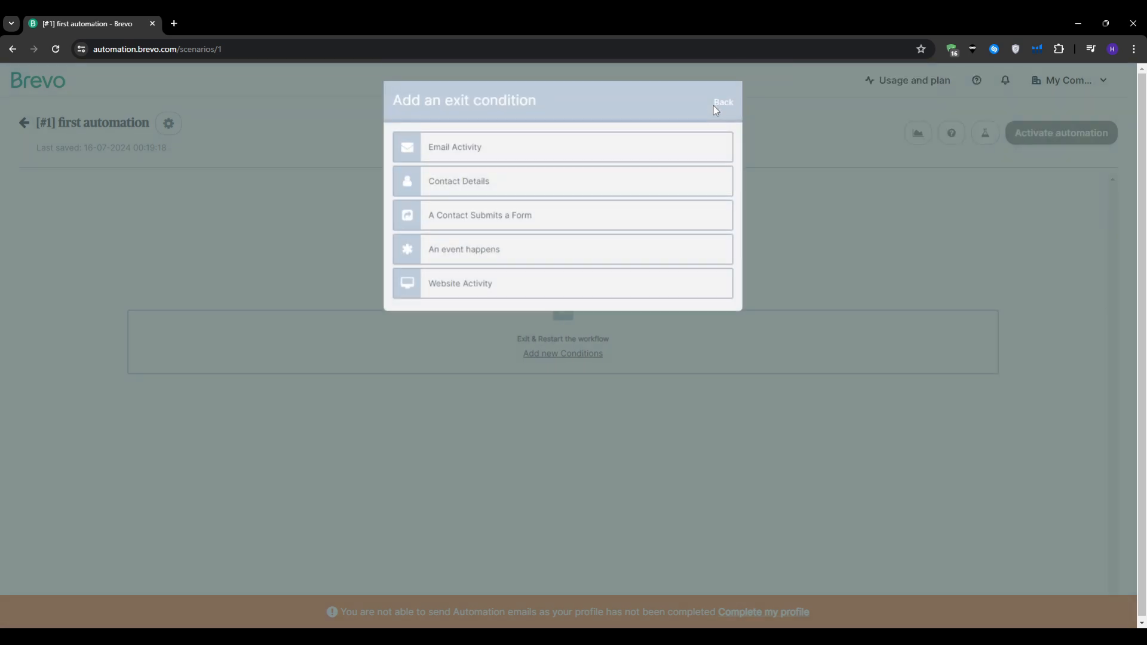
click(713, 105)
click(715, 106)
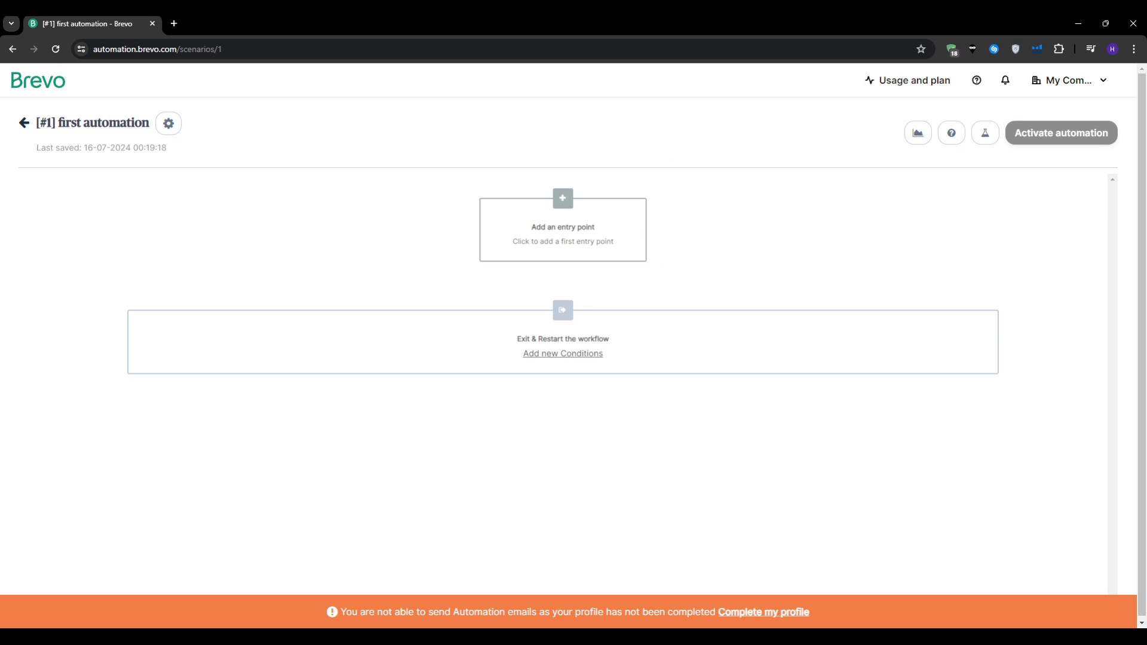
- Examine the options for testing the workflow with a contact email, and leave without running a test
click(637, 637)
click(518, 19)
click(985, 134)
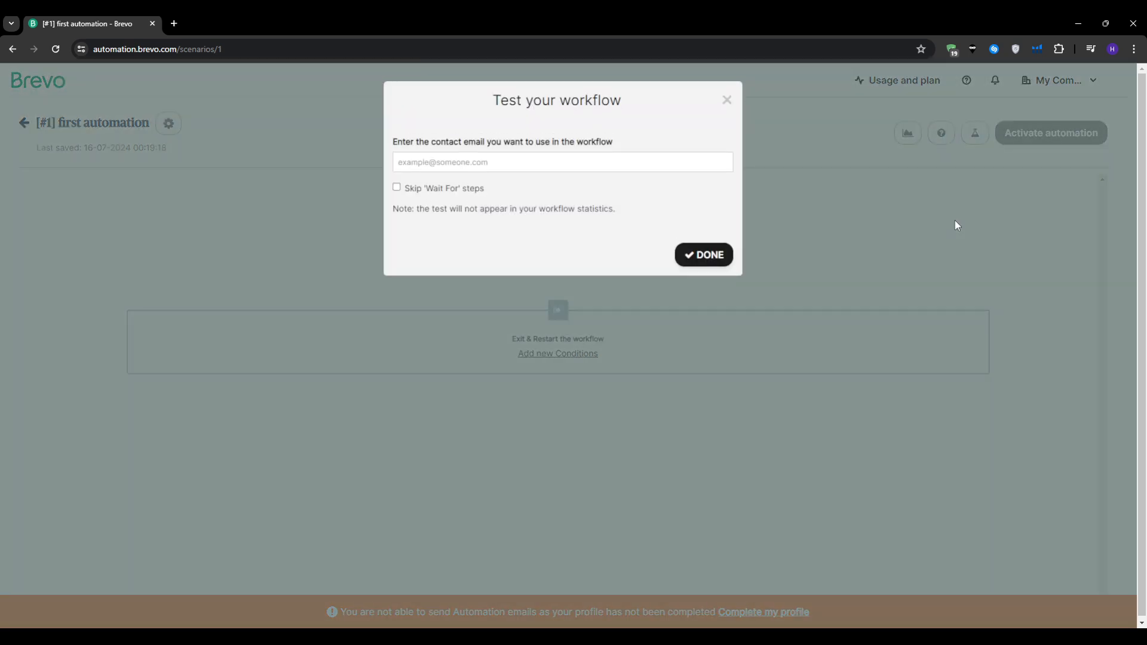
click(727, 101)
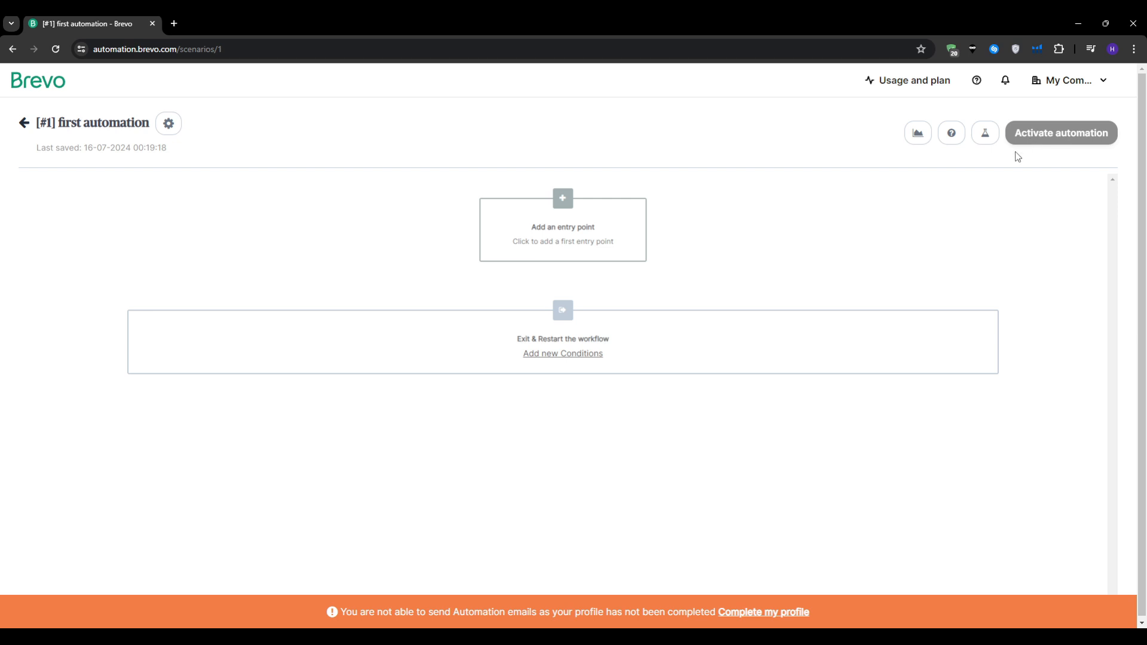
- Choose A Contact Submits a Form as the workflow's entry point and open the page for creating a new form
click(558, 227)
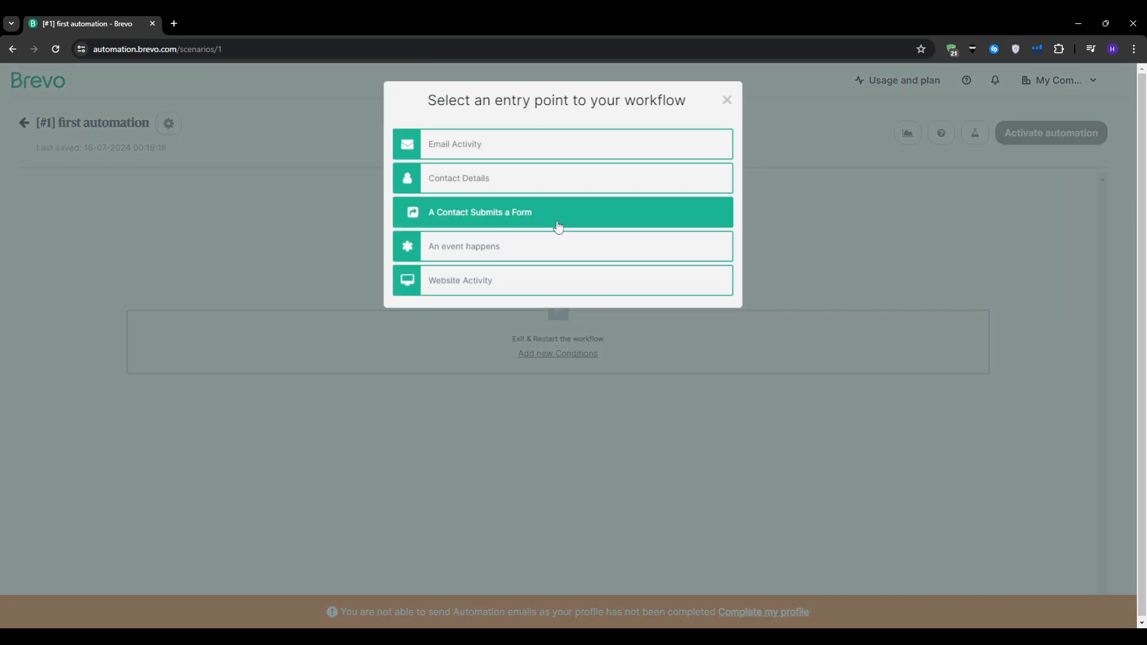
click(557, 226)
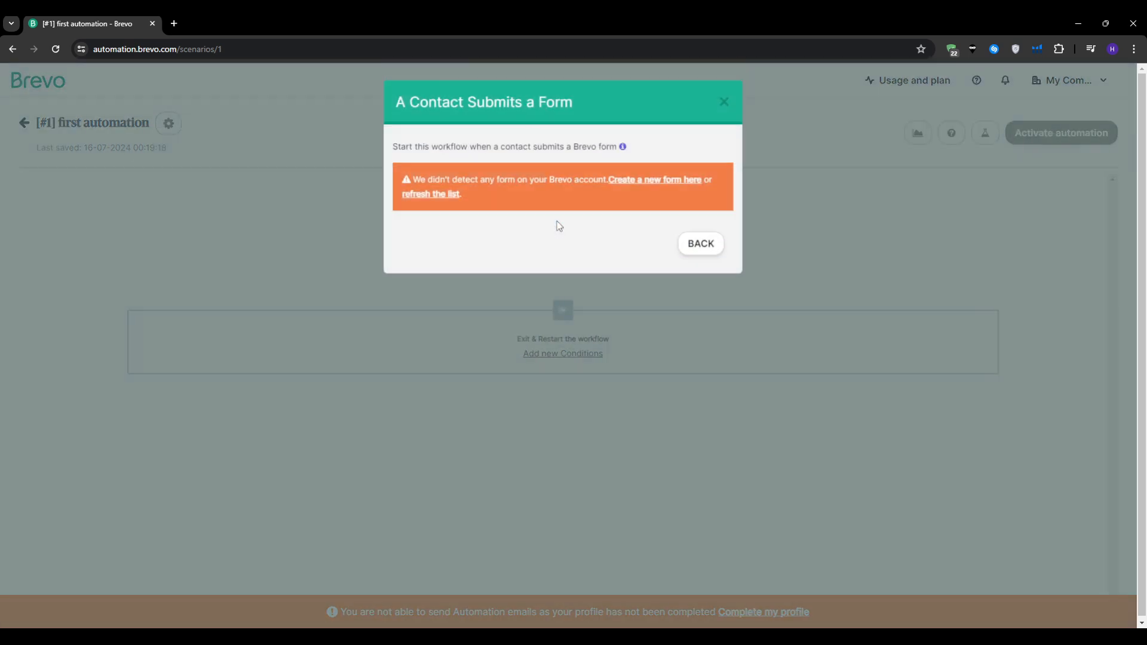
click(646, 181)
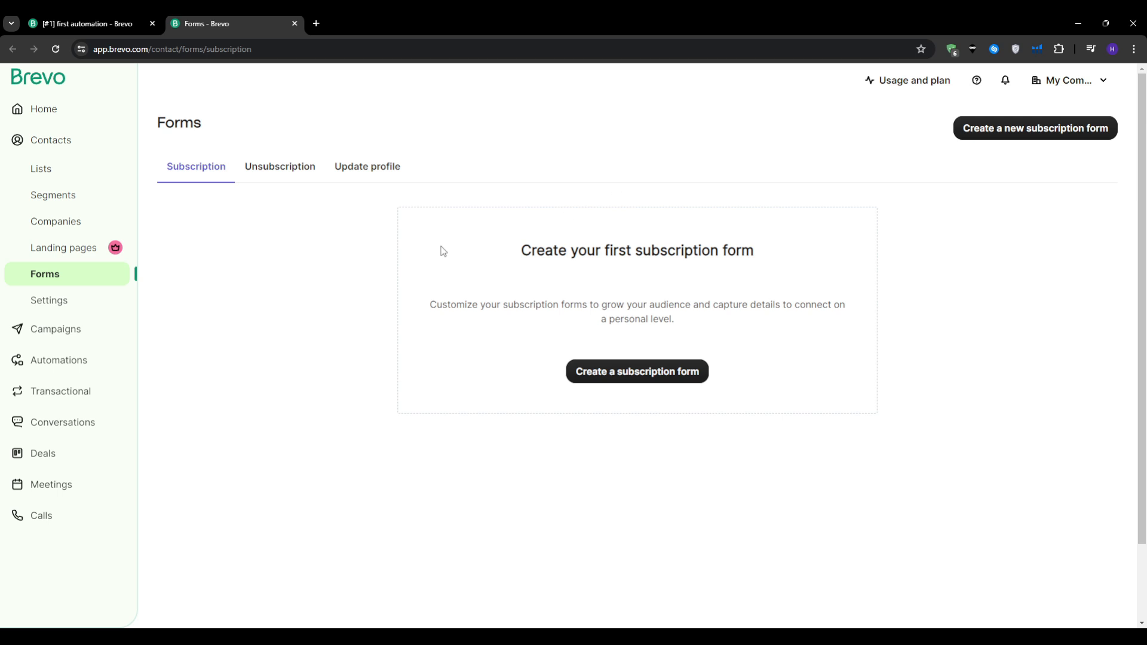
- Create a subscription form named "1" without GDPR fields, and complete its setup
click(625, 376)
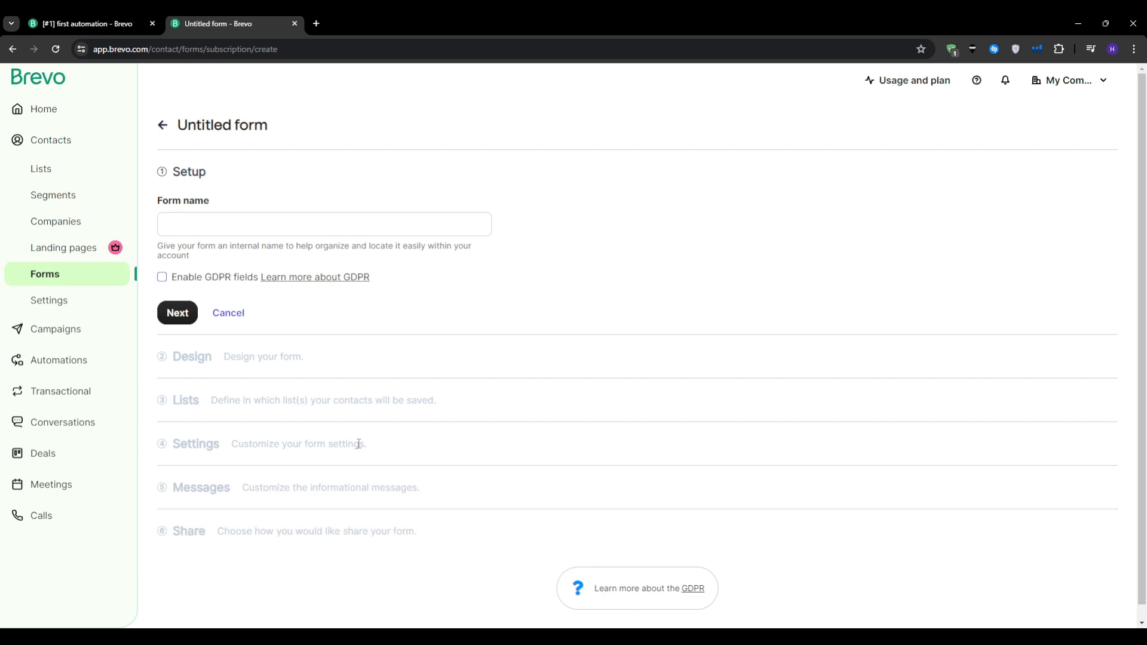
click(286, 233)
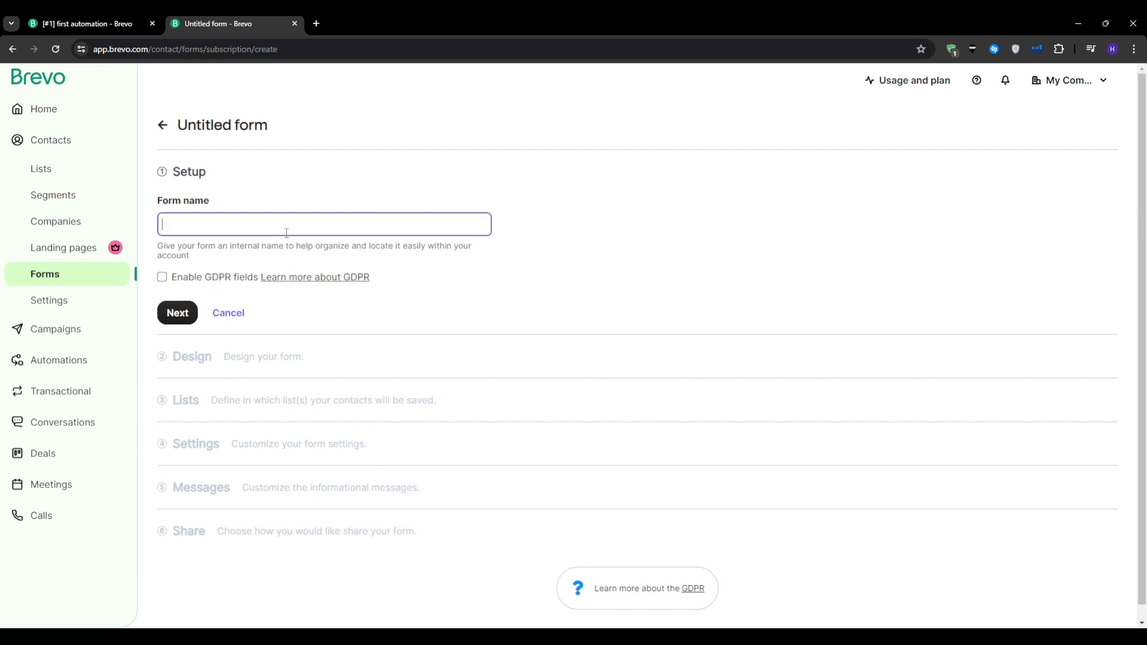
click(177, 313)
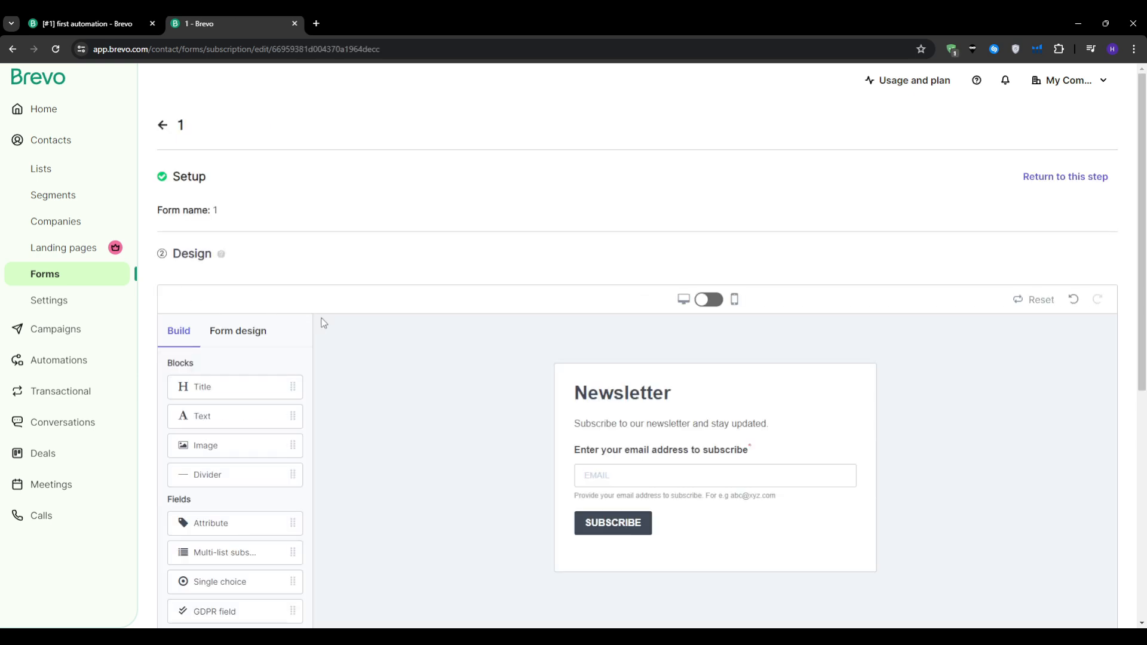
- Accept the default Newsletter design for the form and proceed to the selection of contact lists
scroll(326, 328, down, 2)
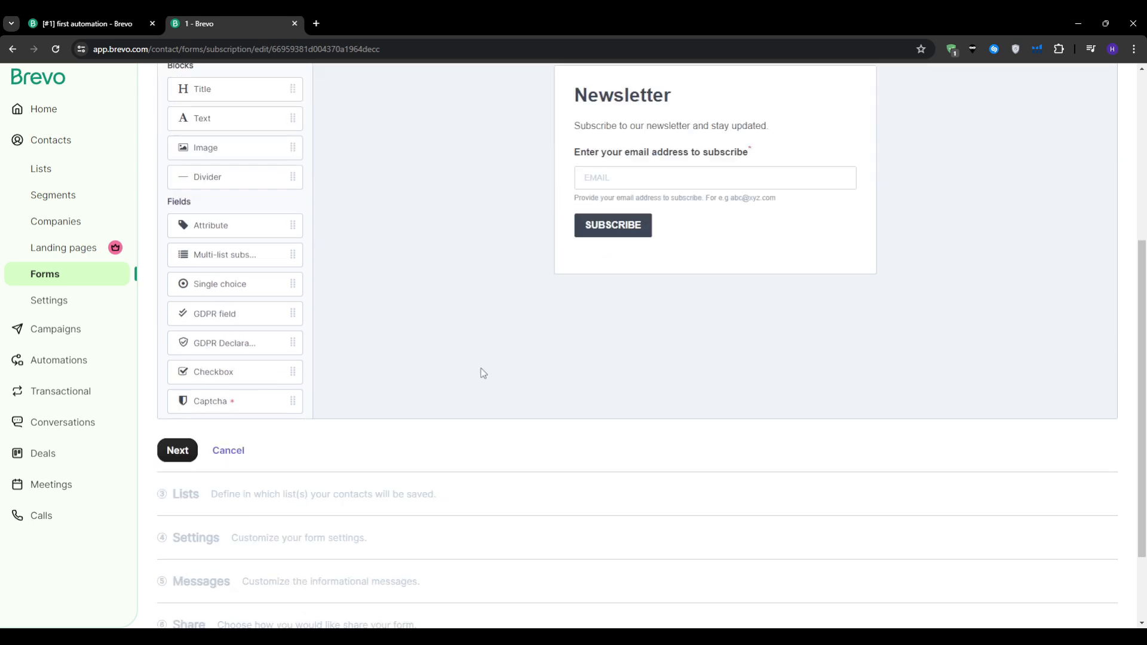
scroll(478, 374, down, 5)
click(179, 341)
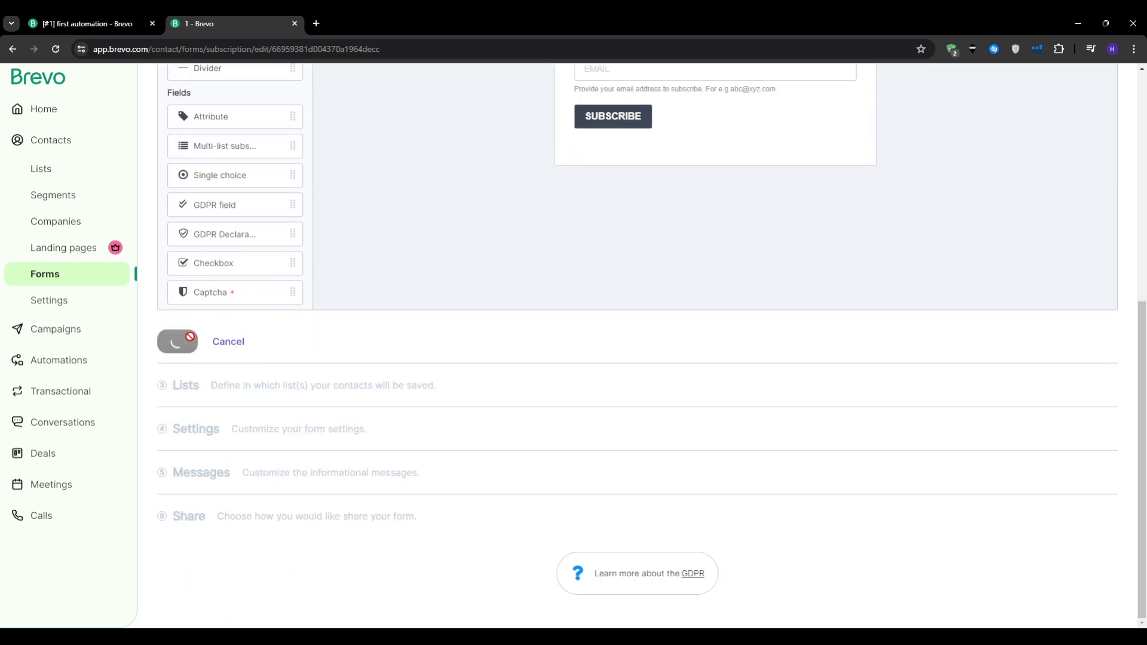
scroll(251, 328, down, 3)
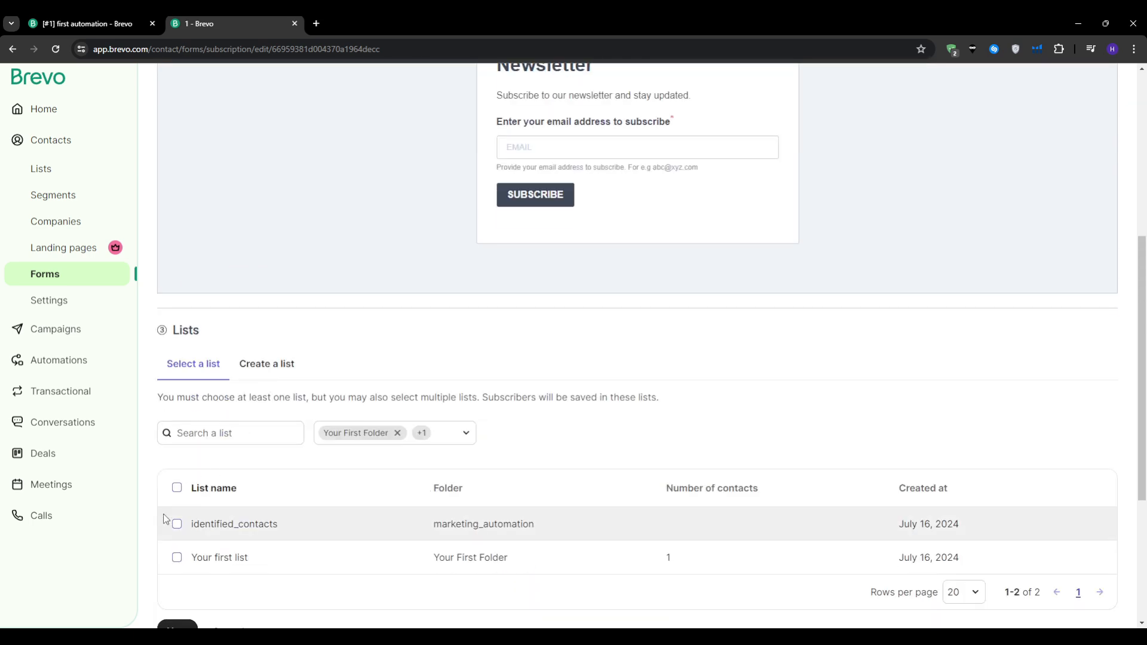